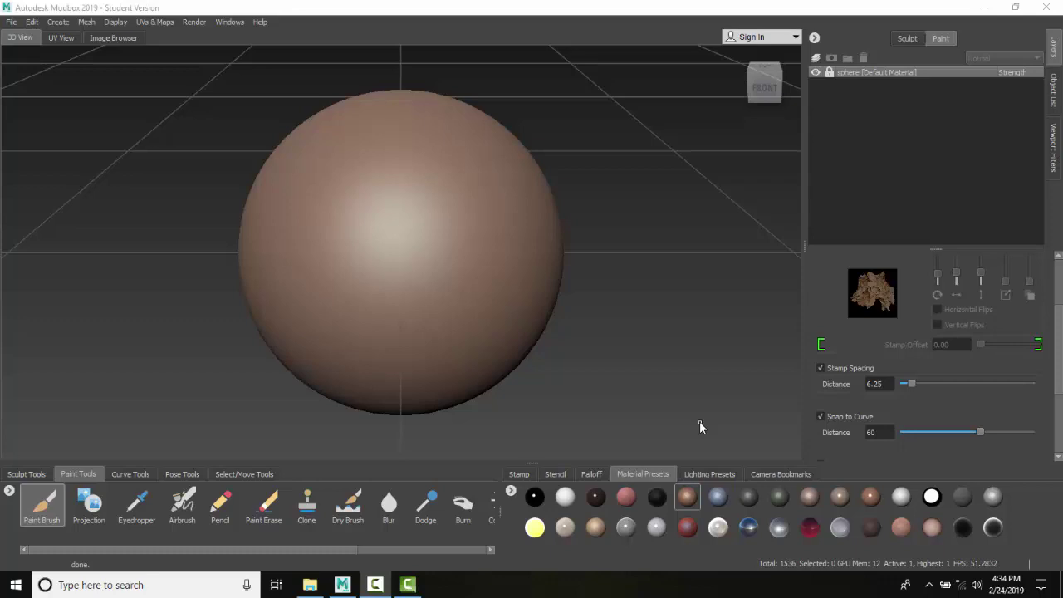
# - Create a new Mudbox Material, name it Material-bump, and dismiss the paint layer prompt
pyautogui.click(57, 23)
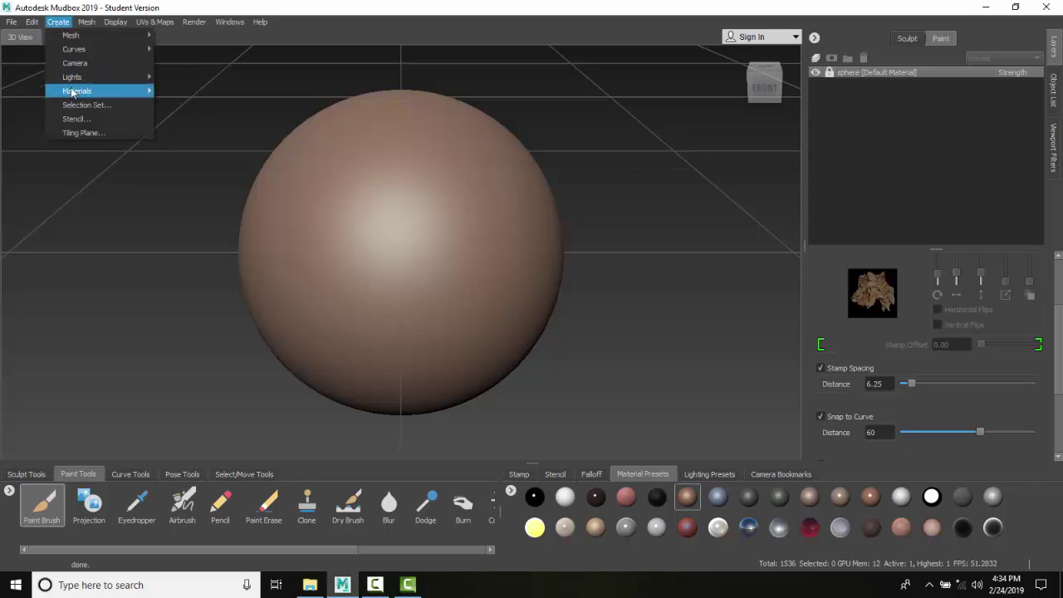
pyautogui.moveTo(73, 91)
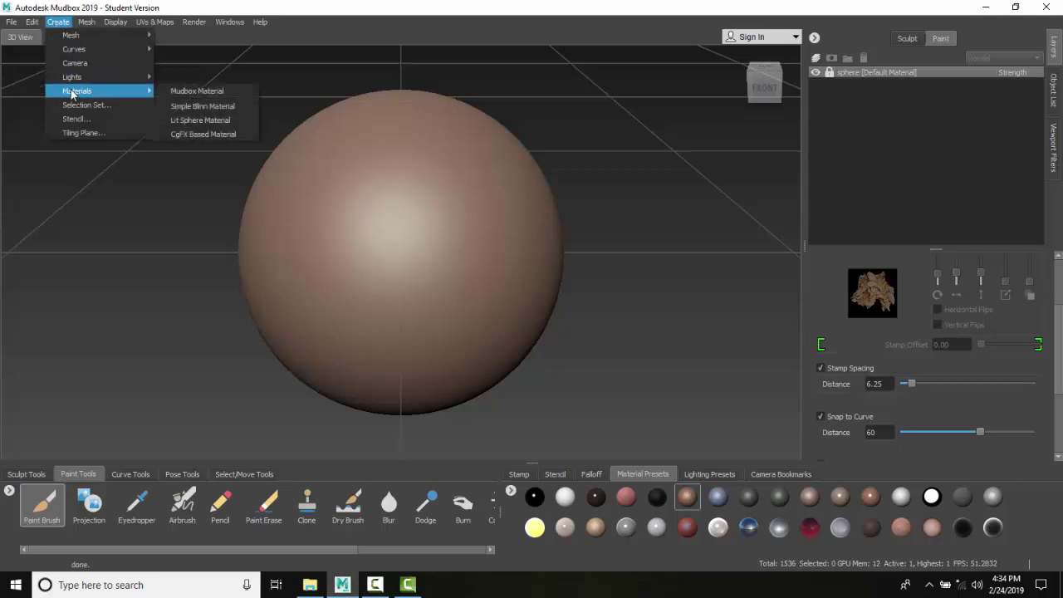
pyautogui.click(199, 93)
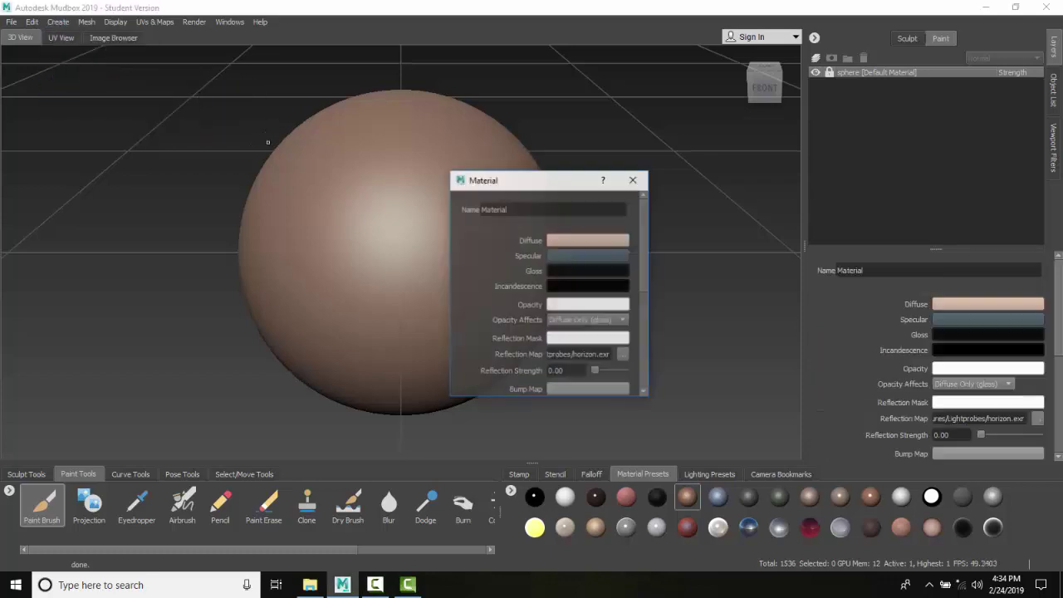
pyautogui.click(545, 210)
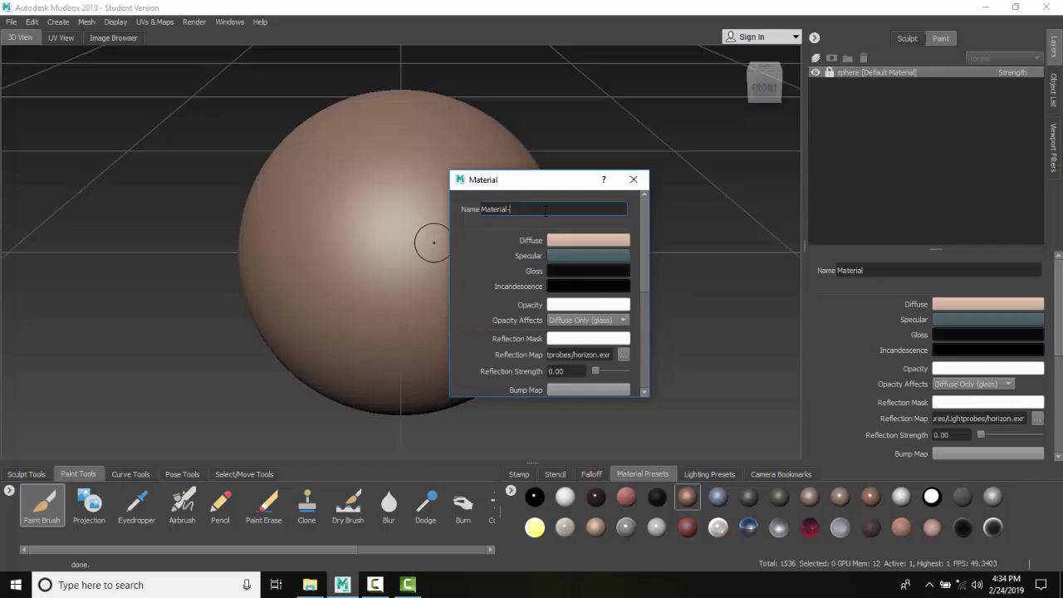
pyautogui.write('-bump')
pyautogui.rightClick(545, 209)
pyautogui.click(744, 197)
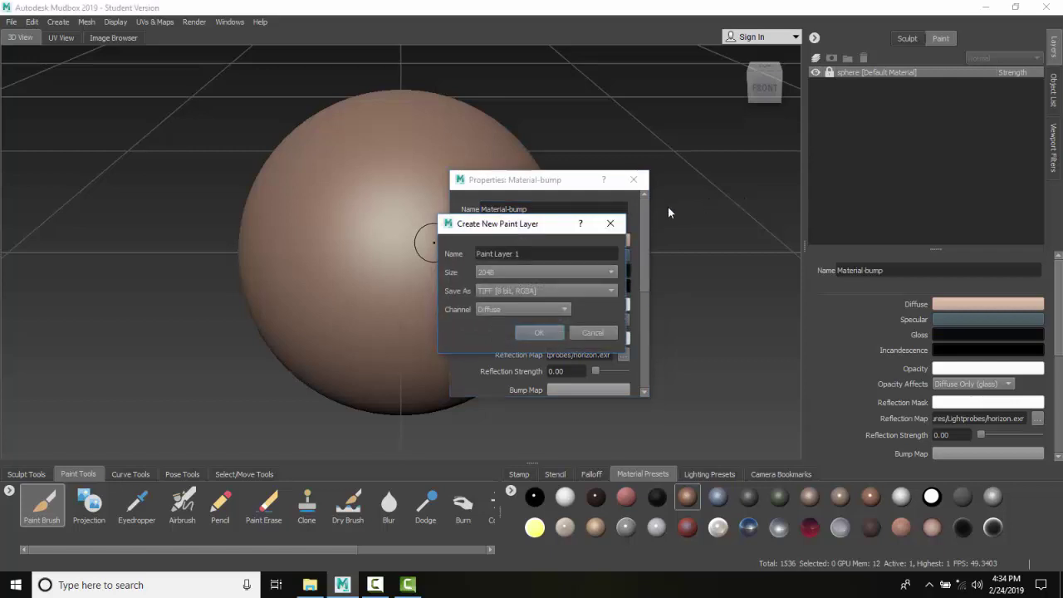
pyautogui.click(616, 225)
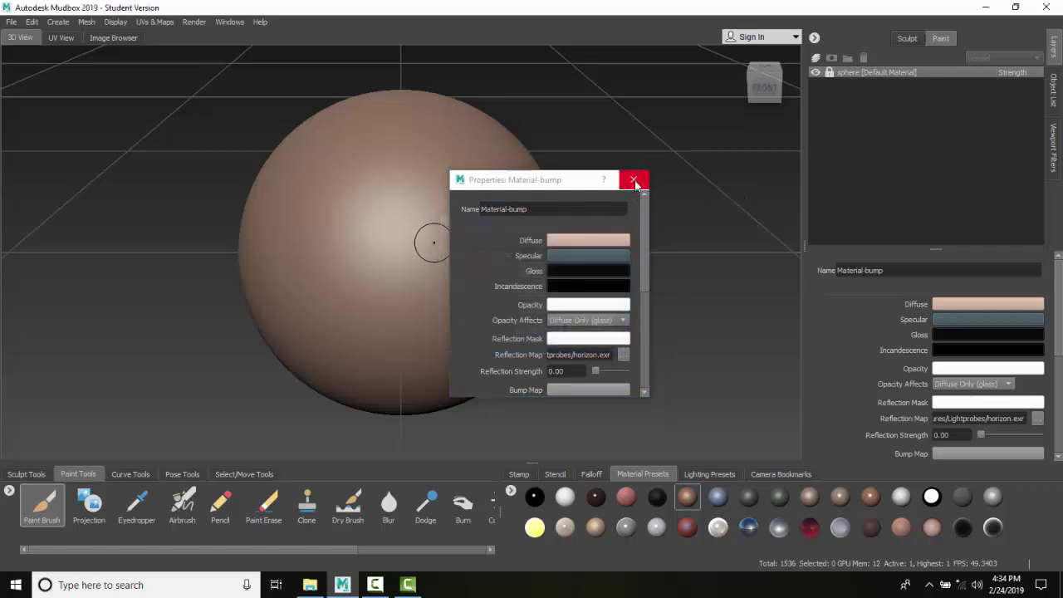
# - Close the properties window and assign Material-bump to the sphere from its marking menu
pyautogui.click(635, 180)
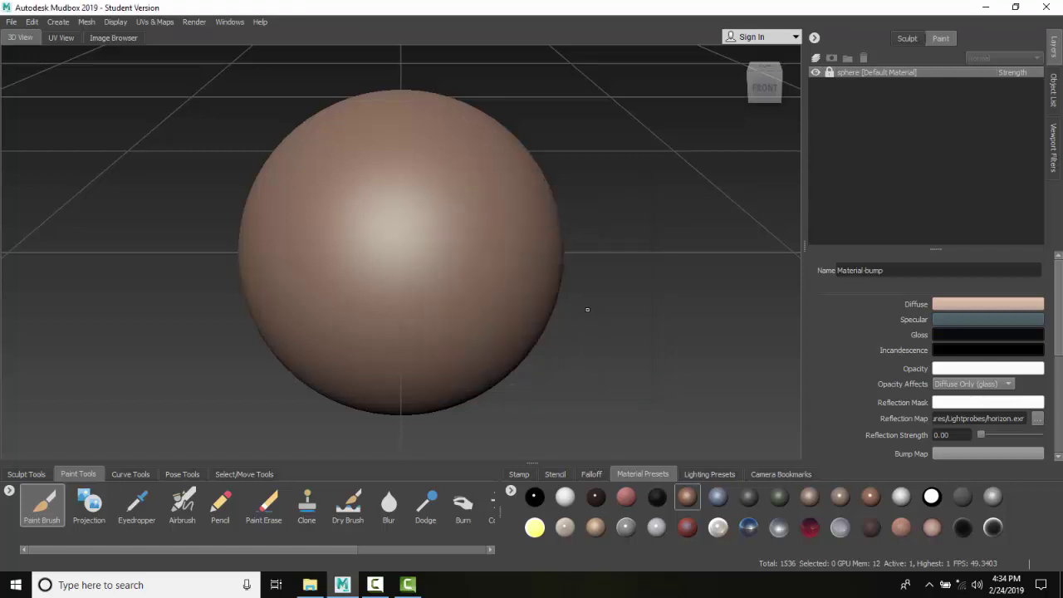
pyautogui.rightClick(385, 233)
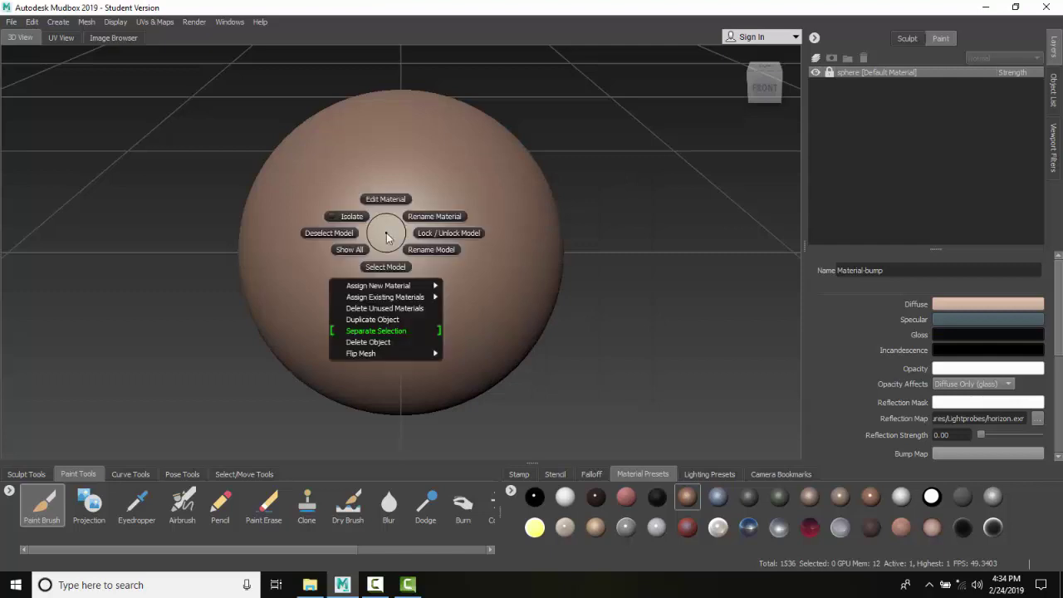
pyautogui.moveTo(403, 297)
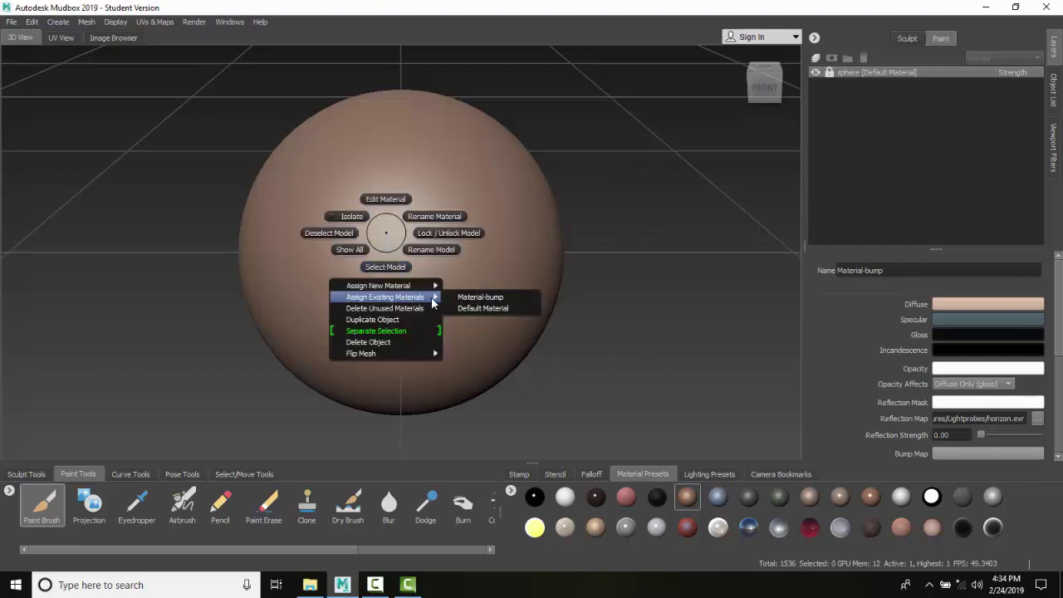
pyautogui.click(482, 299)
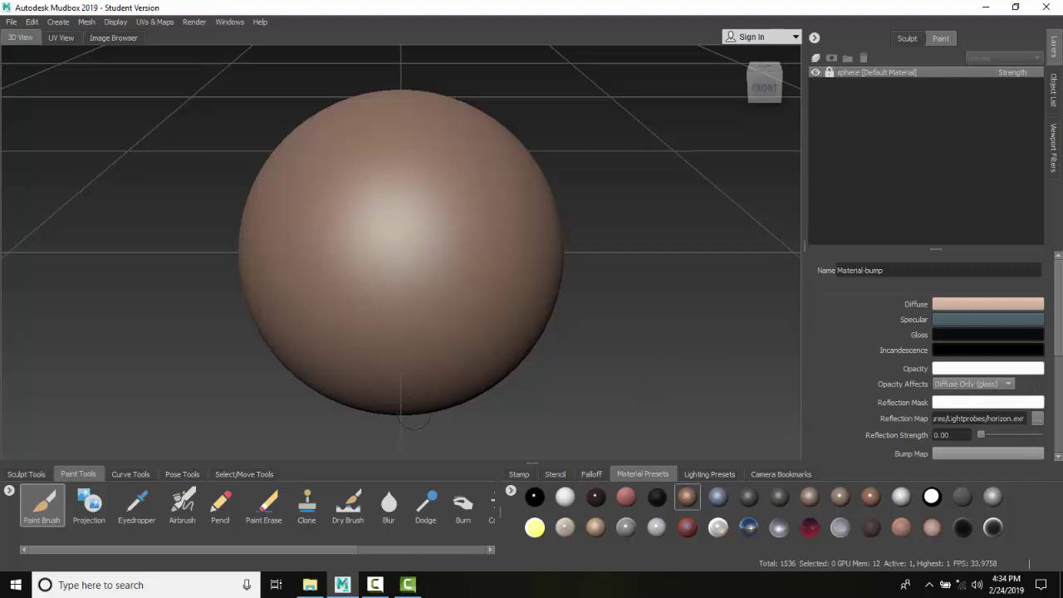
# - With the Paint Brush, set up paint layer 'Paint Layer 1 - bump 2' on the Bump Map channel
pyautogui.click(50, 501)
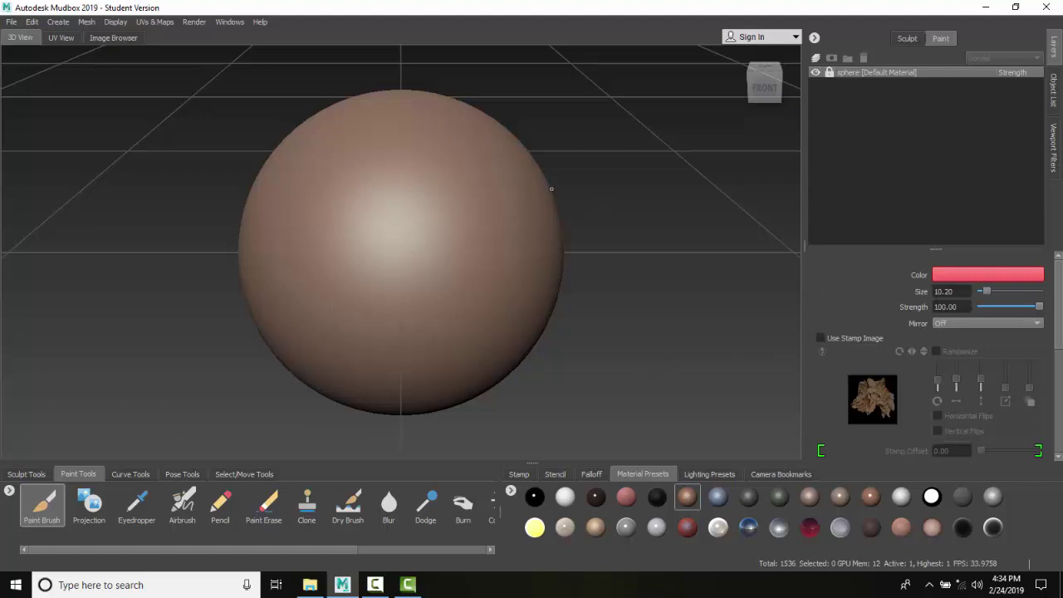
pyautogui.click(399, 214)
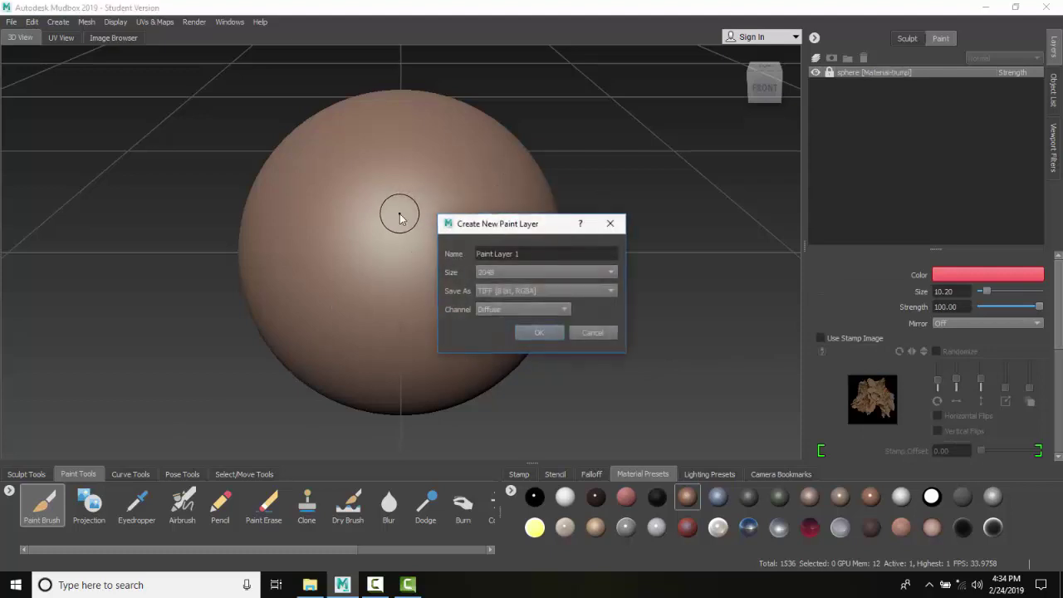
pyautogui.click(528, 256)
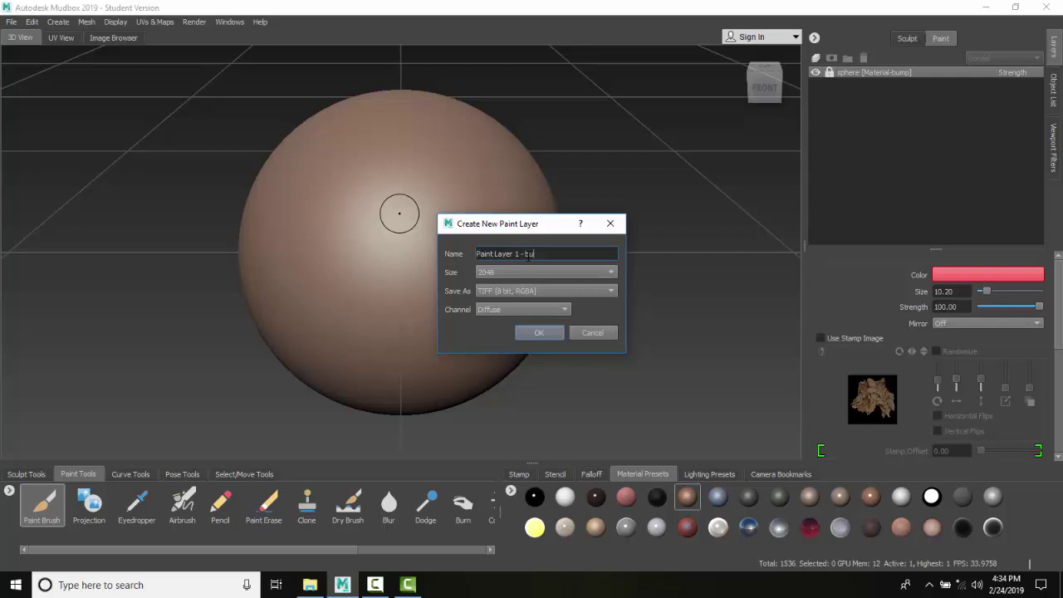
pyautogui.write('- bump 2')
pyautogui.click(566, 310)
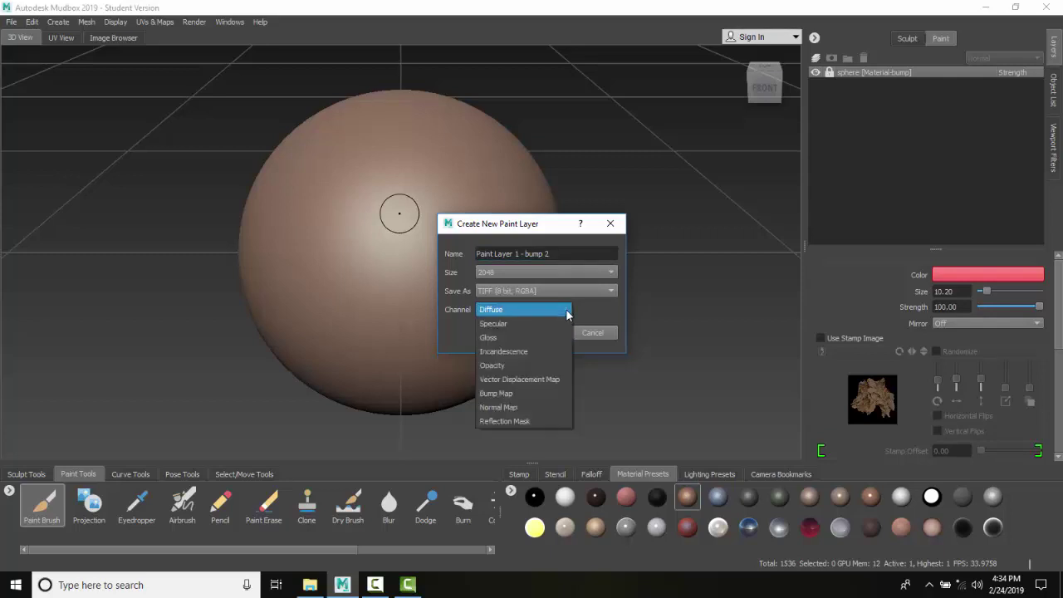
pyautogui.click(515, 393)
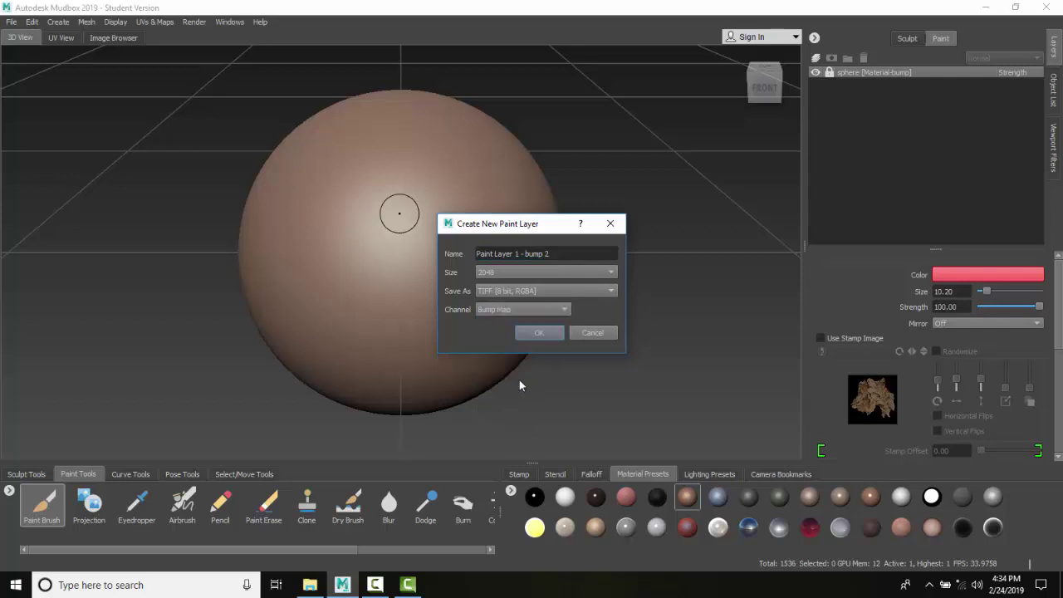
# - Confirm the bump layer and paint four horizontal and two vertical bump streaks on the sphere
pyautogui.click(542, 333)
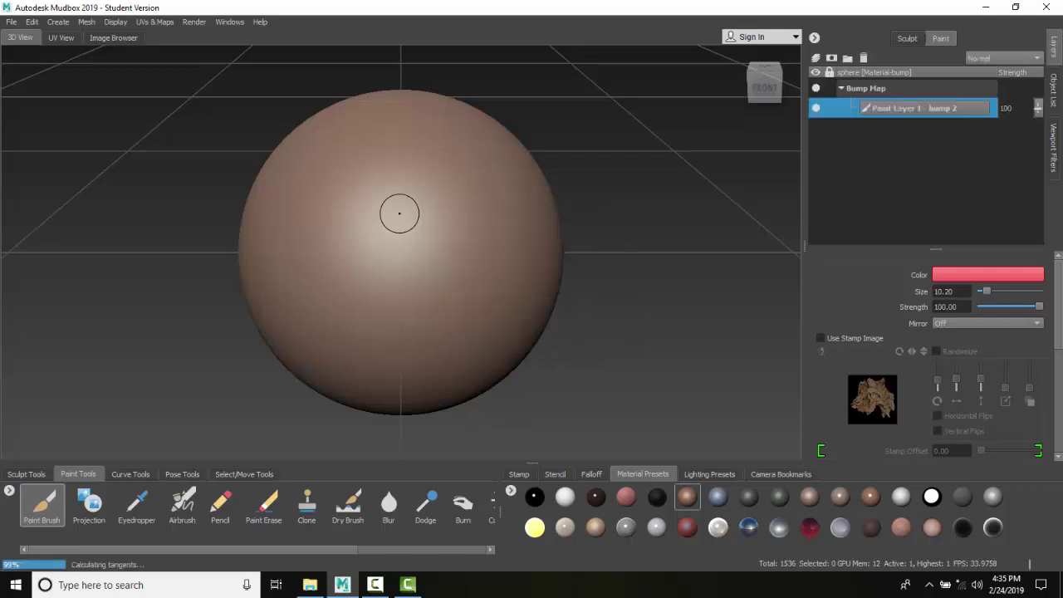
pyautogui.moveTo(325, 185); pyautogui.dragTo(449, 167)
pyautogui.moveTo(304, 247); pyautogui.dragTo(490, 236)
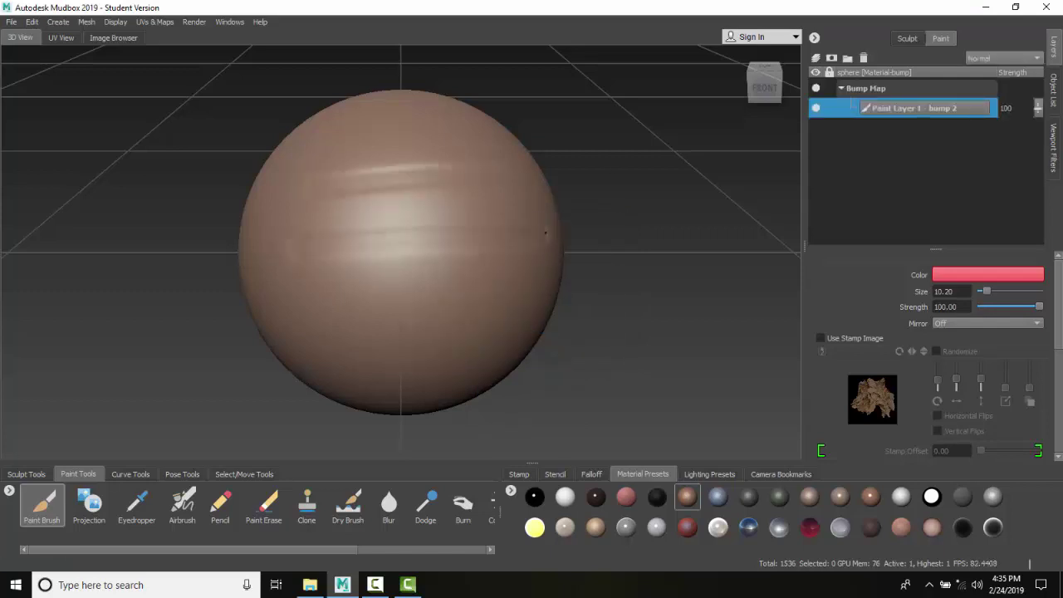
pyautogui.moveTo(303, 304); pyautogui.dragTo(457, 304)
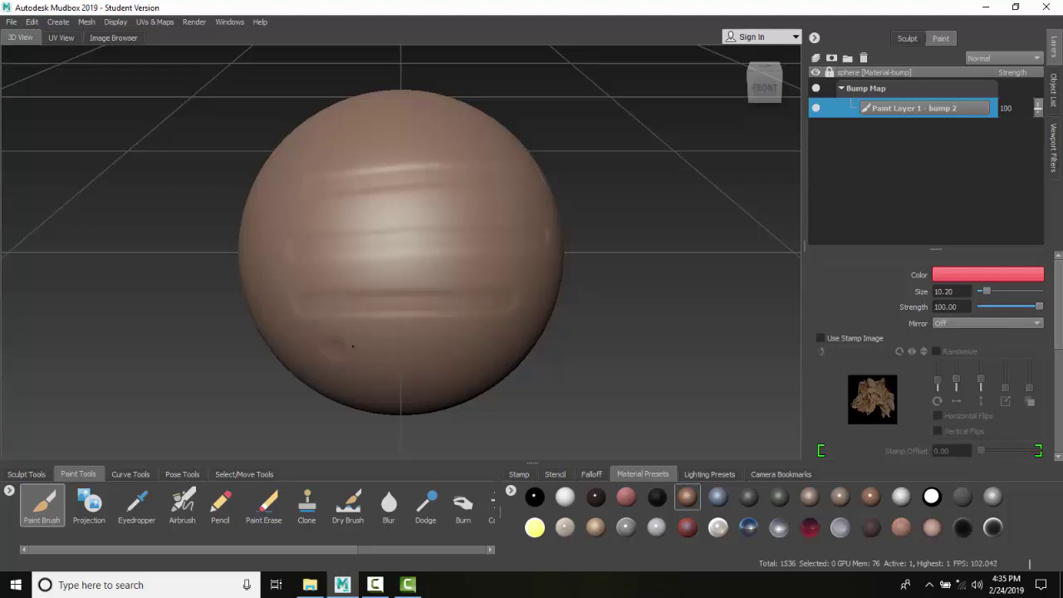
pyautogui.moveTo(324, 340); pyautogui.dragTo(490, 349)
pyautogui.moveTo(337, 170); pyautogui.dragTo(345, 287)
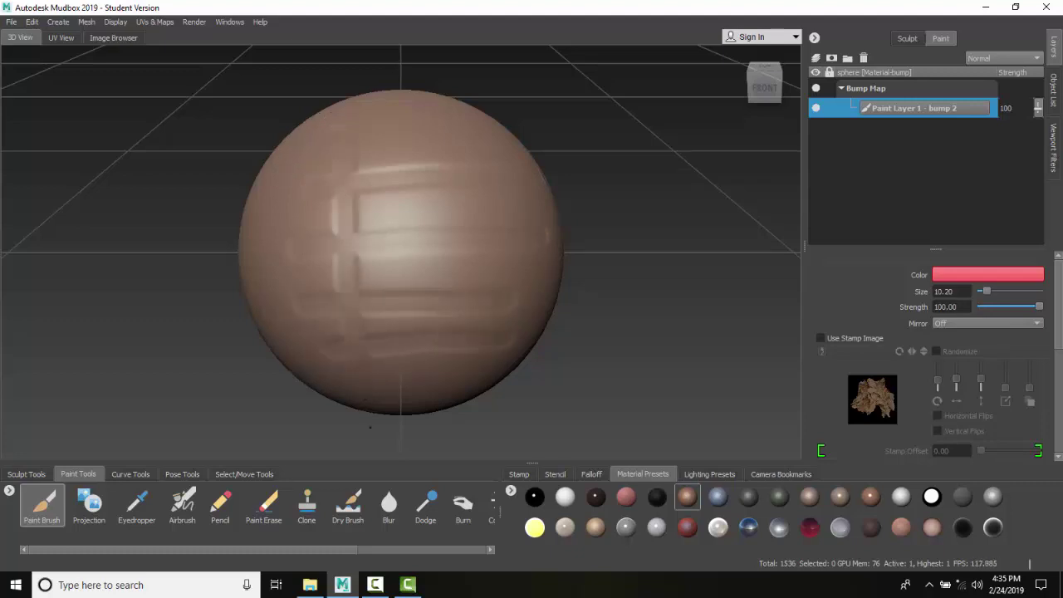
pyautogui.moveTo(422, 185); pyautogui.dragTo(434, 292)
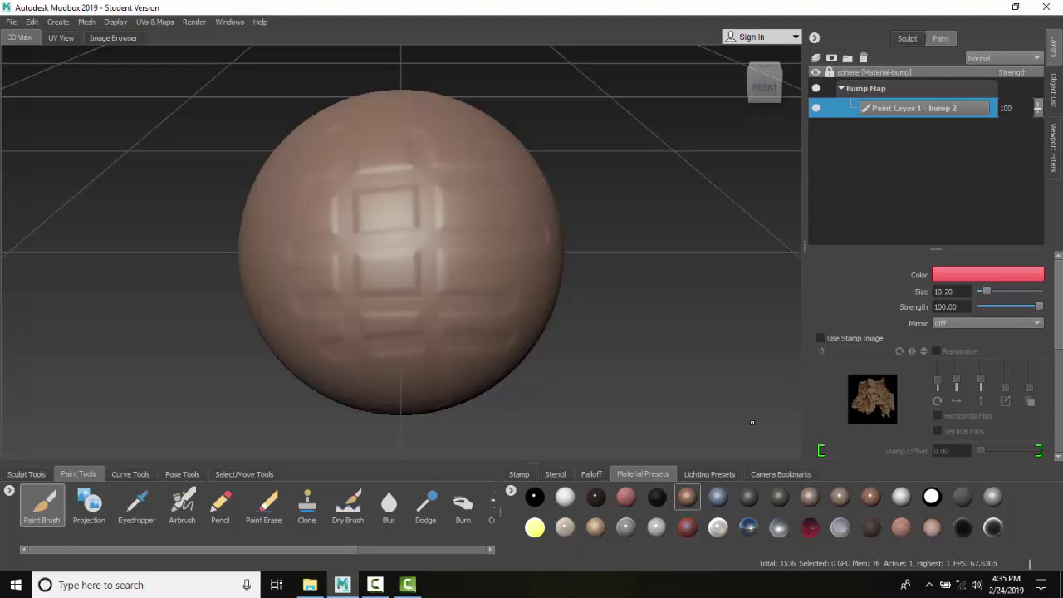
# - Open the Material-bump properties from the object list and enlarge the dialog to show bump settings
pyautogui.click(1054, 93)
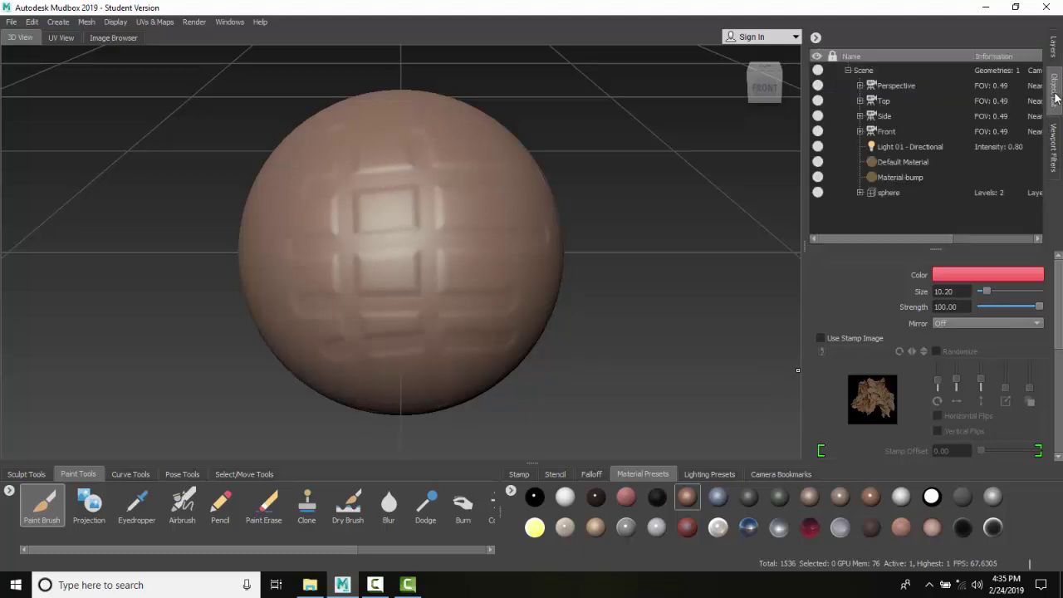
pyautogui.click(900, 178)
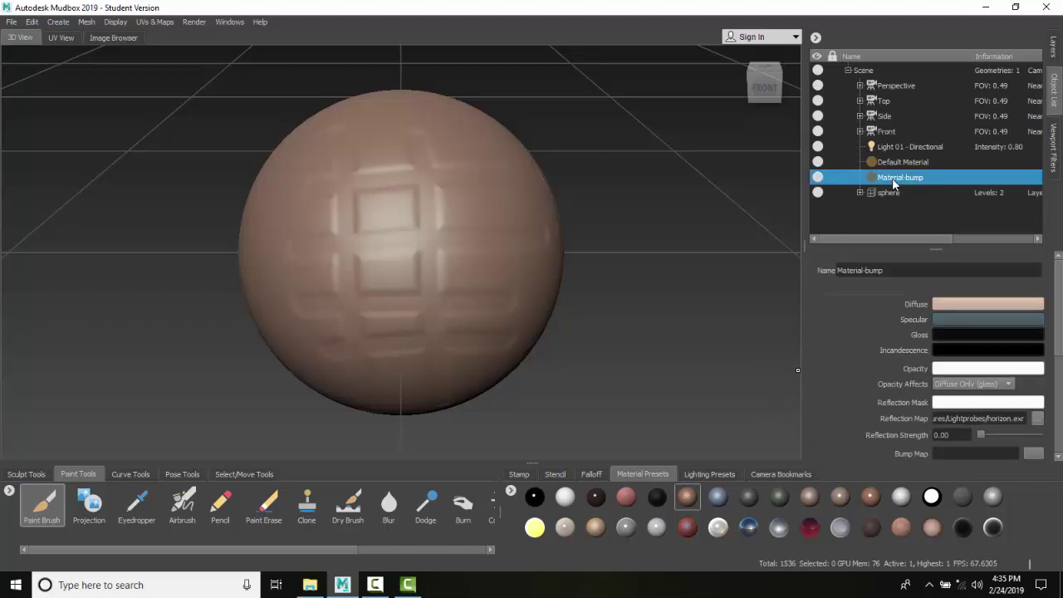
pyautogui.rightClick(894, 183)
pyautogui.click(897, 213)
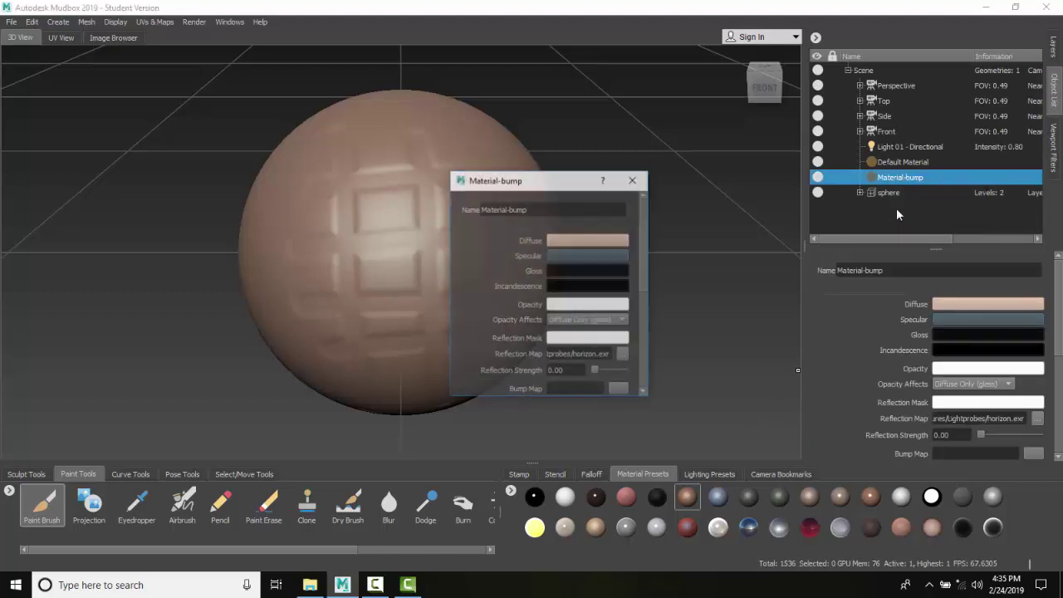
pyautogui.moveTo(595, 180); pyautogui.dragTo(724, 65)
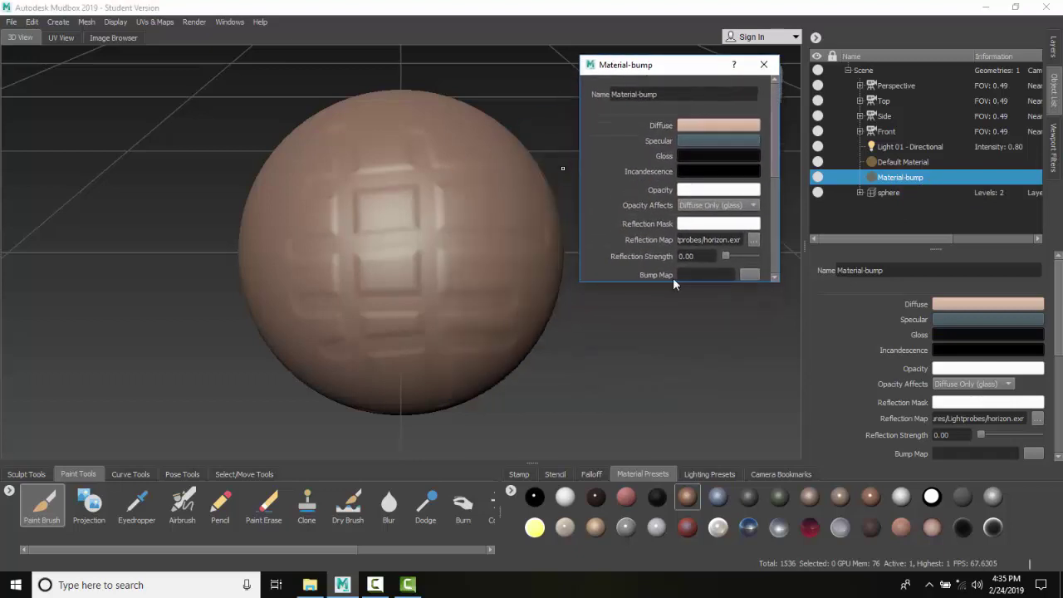
pyautogui.moveTo(678, 283); pyautogui.dragTo(678, 437)
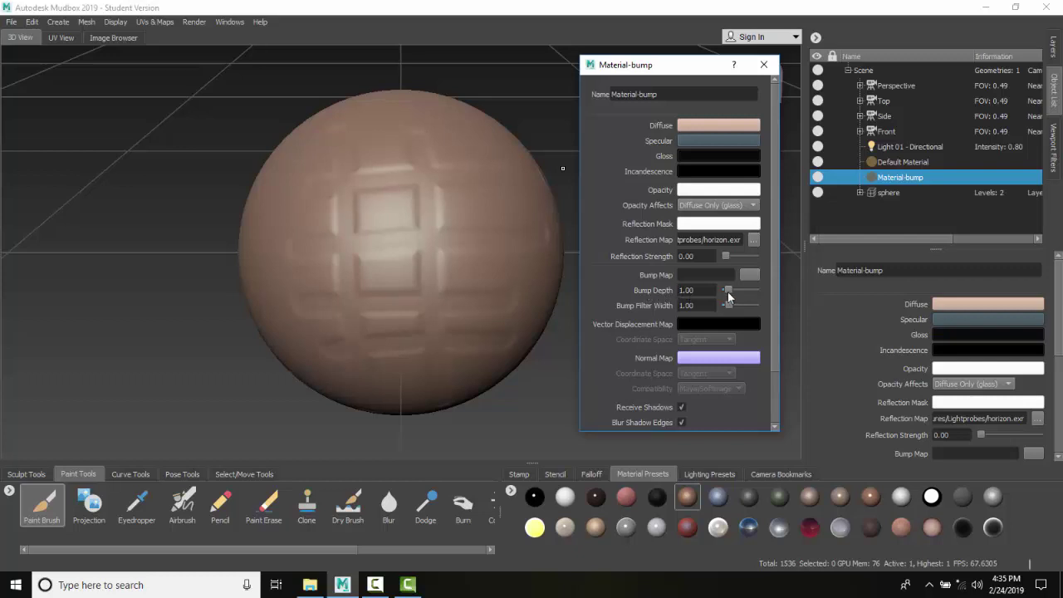
# - Set Bump Depth to 2.01 and Bump Filter Width to 0.90, then browse for a bump map
pyautogui.moveTo(729, 293)
pyautogui.mouseDown()
pyautogui.moveTo(749, 297)
pyautogui.moveTo(731, 299)
pyautogui.mouseUp()
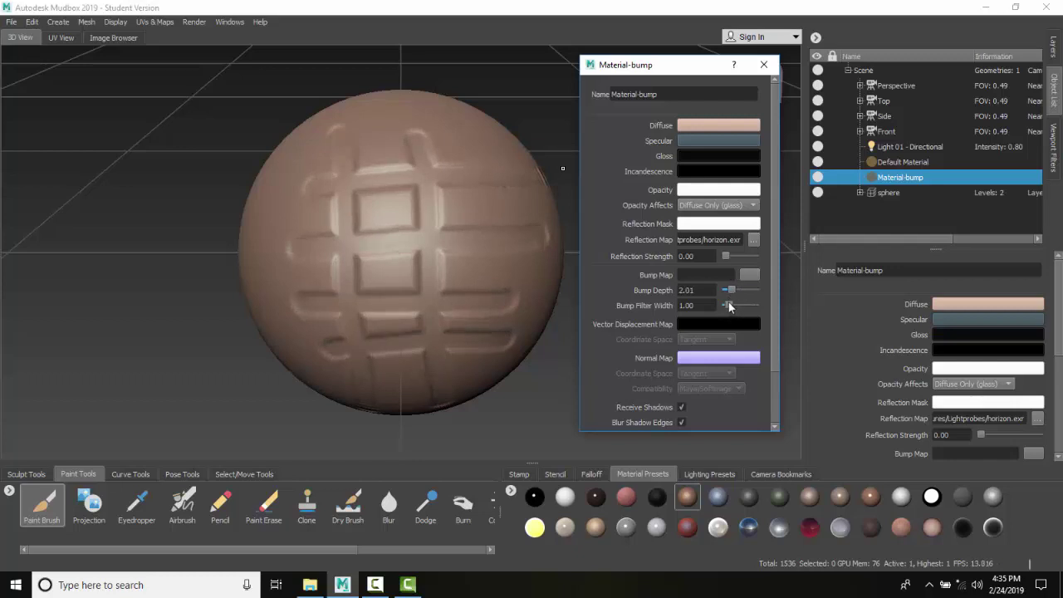
pyautogui.moveTo(729, 306)
pyautogui.mouseDown()
pyautogui.moveTo(756, 309)
pyautogui.moveTo(725, 304)
pyautogui.moveTo(748, 306)
pyautogui.mouseUp()
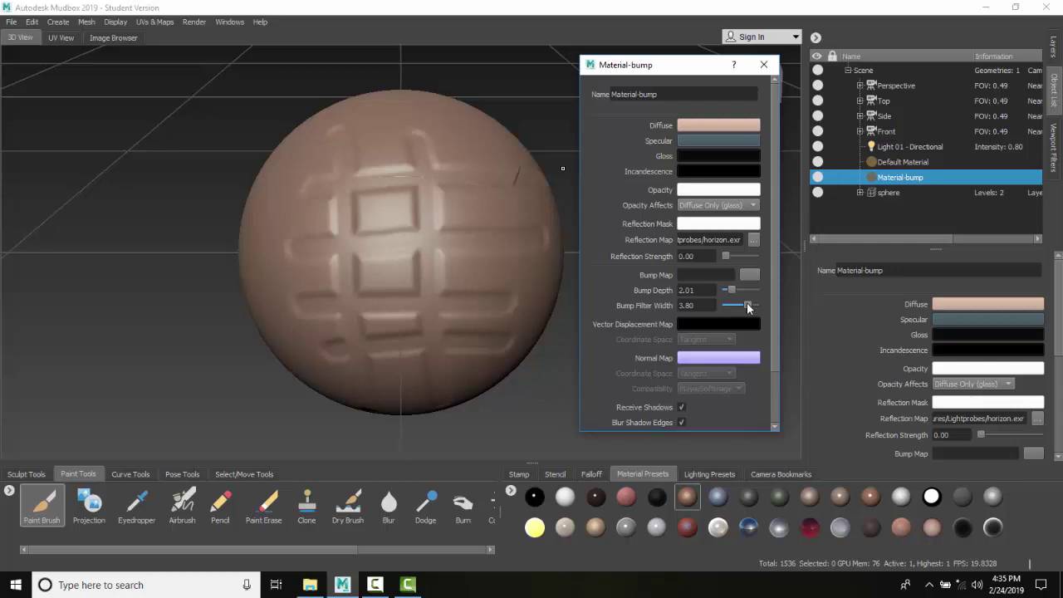
pyautogui.moveTo(747, 304); pyautogui.dragTo(728, 308)
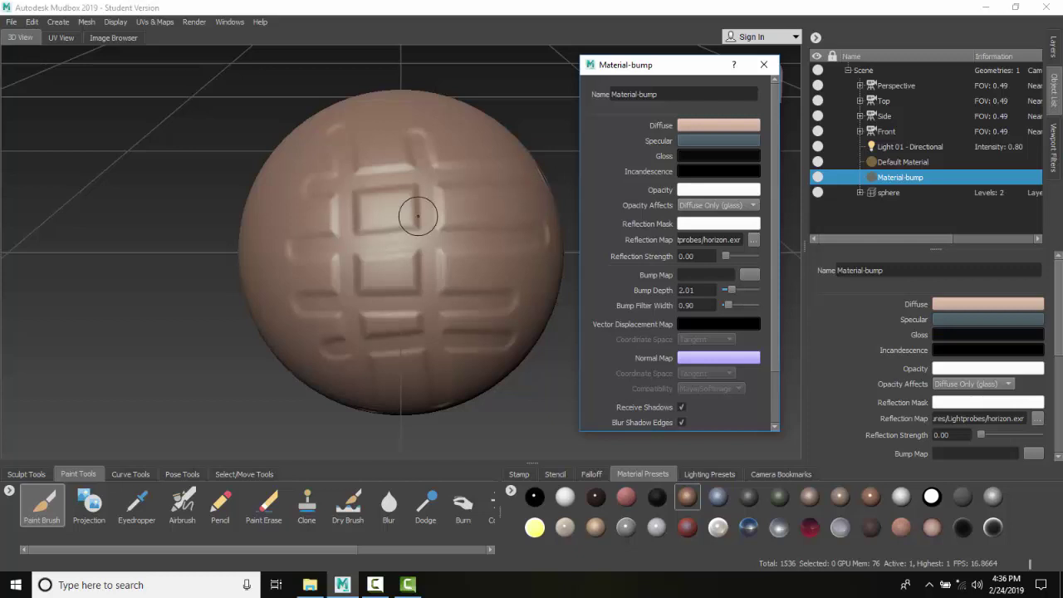
pyautogui.click(749, 275)
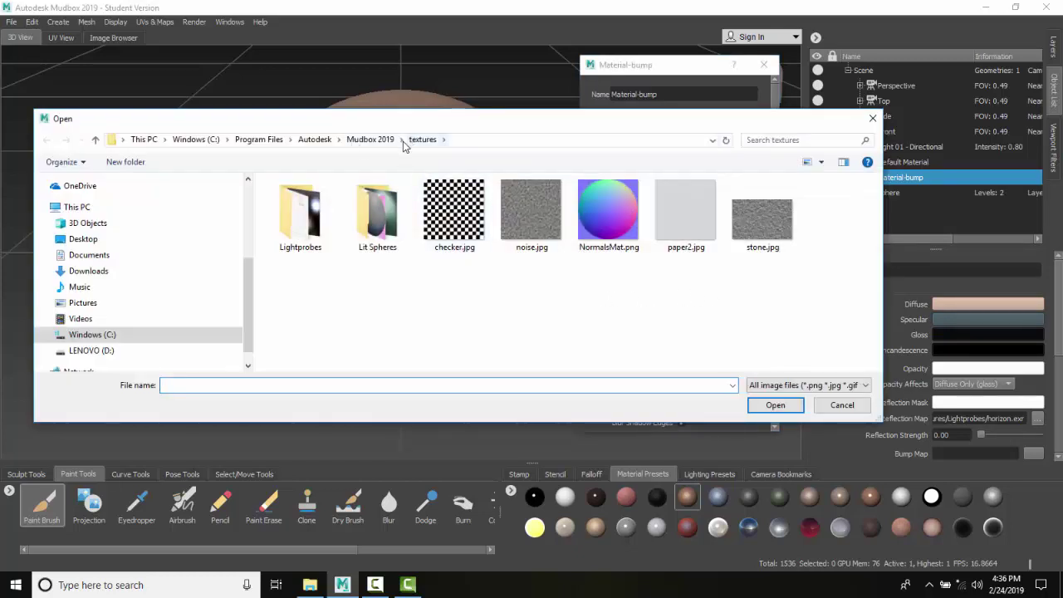
# - Load checker.jpg as the bump map and adjust bump depth to 3.34 and filter width 1.60
pyautogui.click(467, 236)
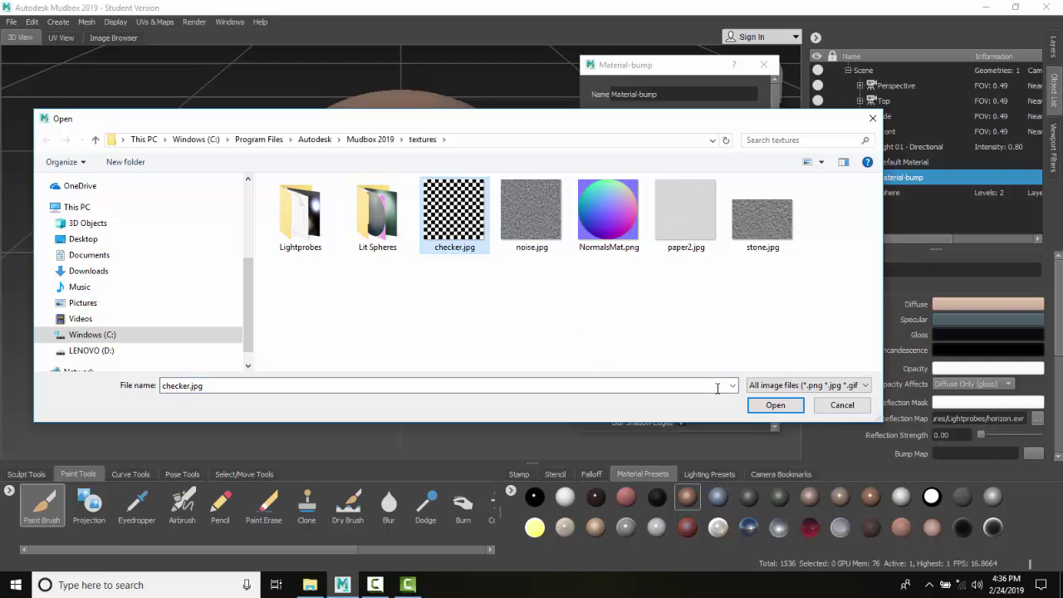
pyautogui.click(775, 405)
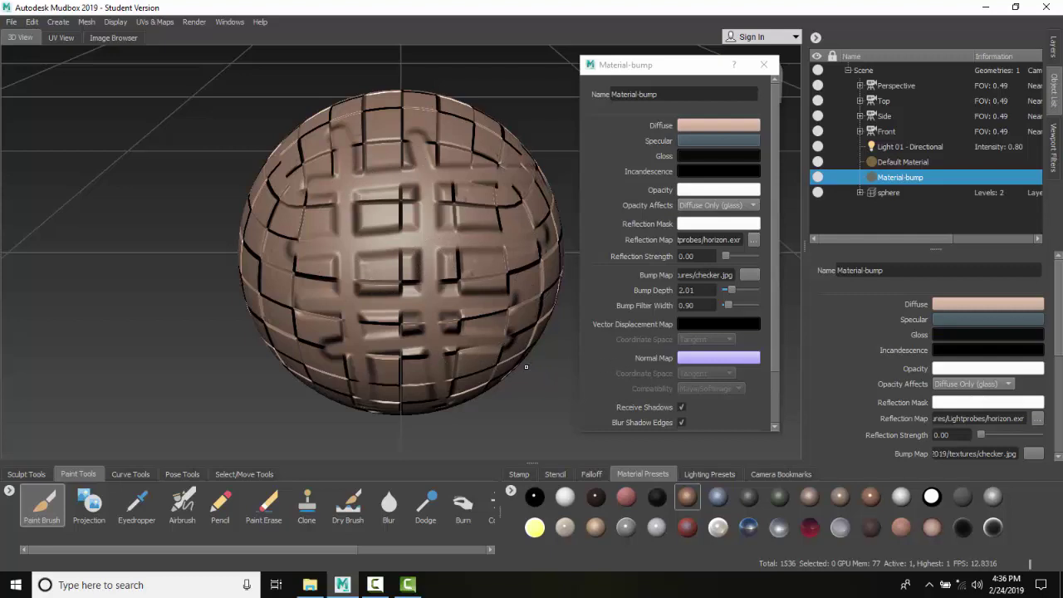
pyautogui.keyDown('alt'); pyautogui.moveTo(209, 381); pyautogui.dragTo(342, 348); pyautogui.keyUp('alt')
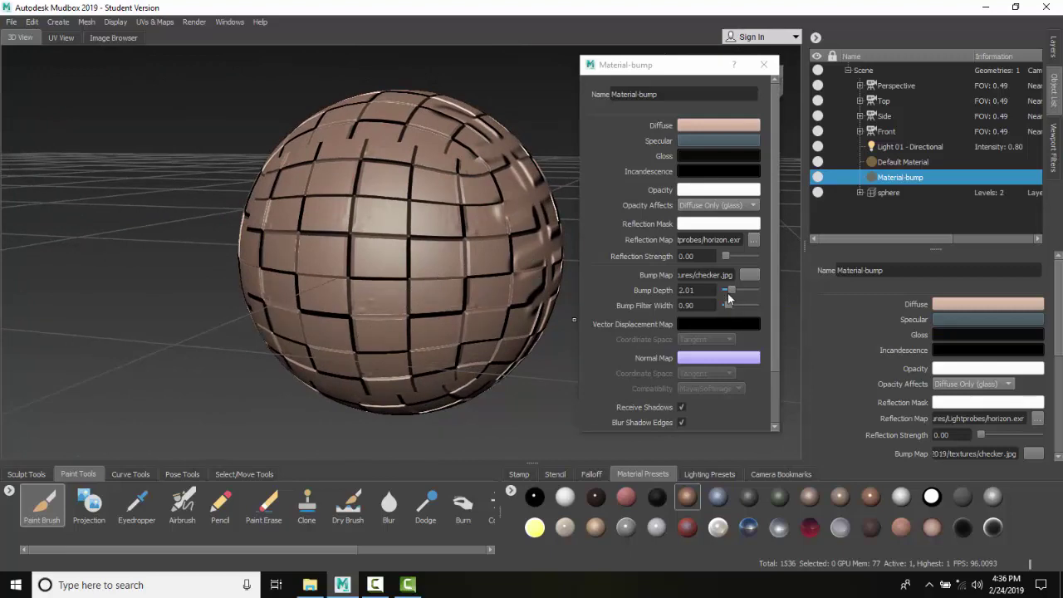
pyautogui.moveTo(731, 287)
pyautogui.mouseDown()
pyautogui.moveTo(757, 306)
pyautogui.moveTo(733, 305)
pyautogui.mouseUp()
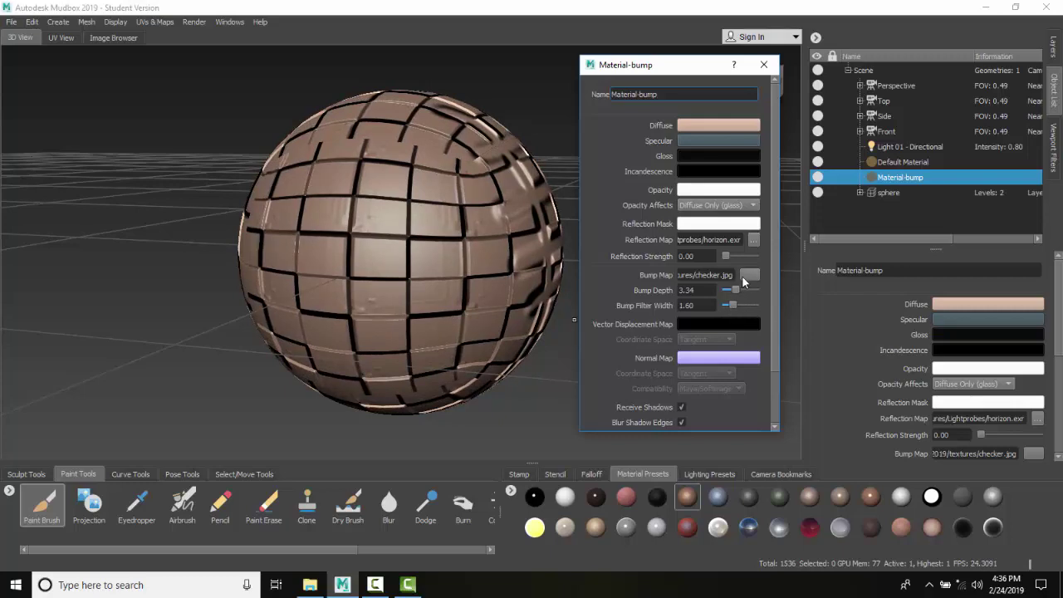
# - Replace the bump map image with stone.jpg from the textures folder
pyautogui.click(750, 275)
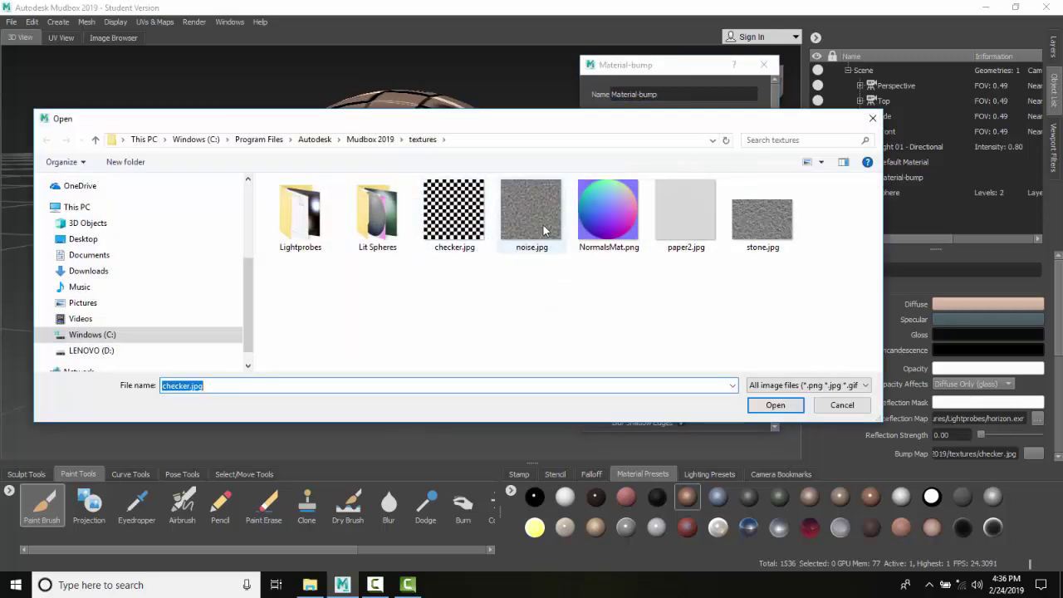
pyautogui.click(544, 231)
pyautogui.click(762, 258)
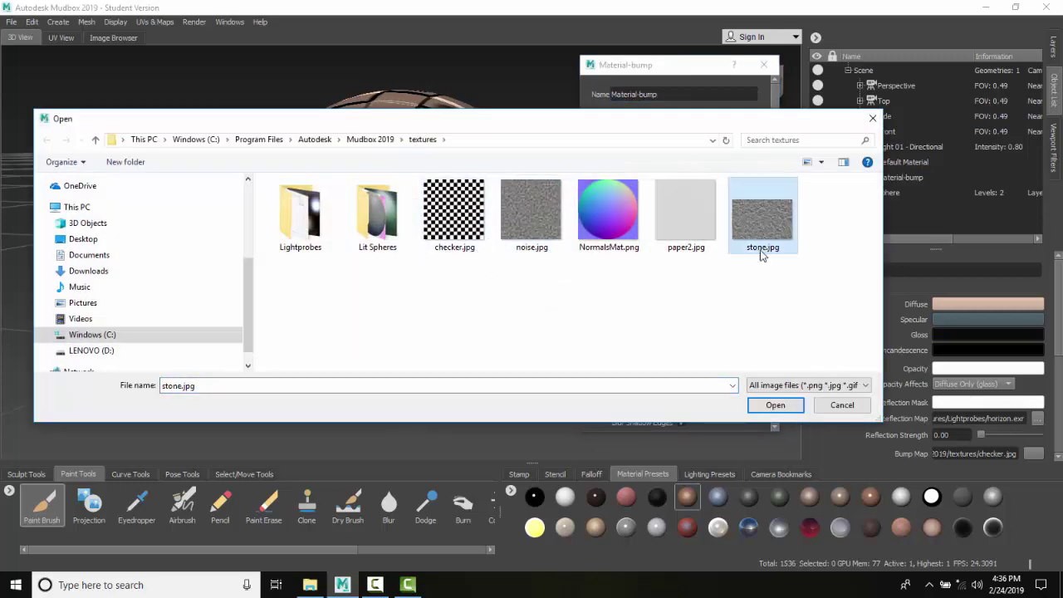
pyautogui.click(773, 409)
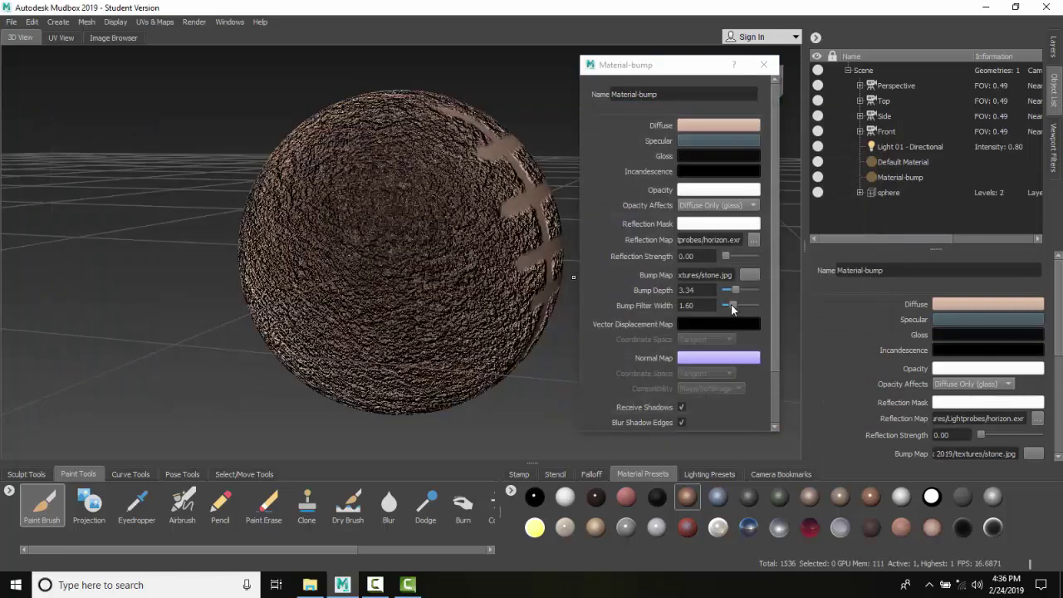
# - Set the stone bump depth to 0.23 and filter width to 3.80, then close the properties
pyautogui.moveTo(735, 292); pyautogui.dragTo(722, 289)
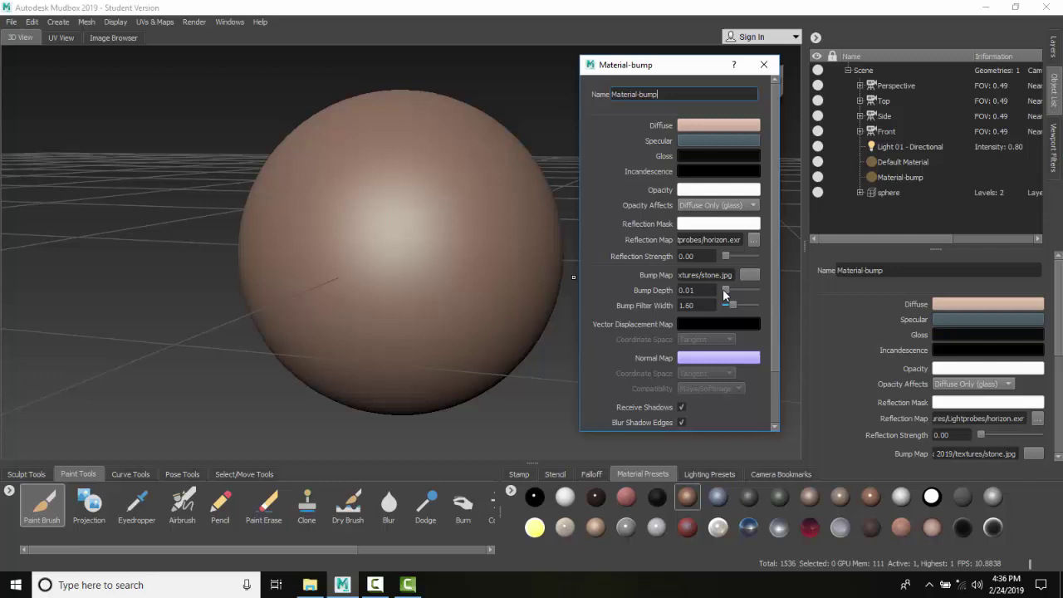
pyautogui.click(725, 290)
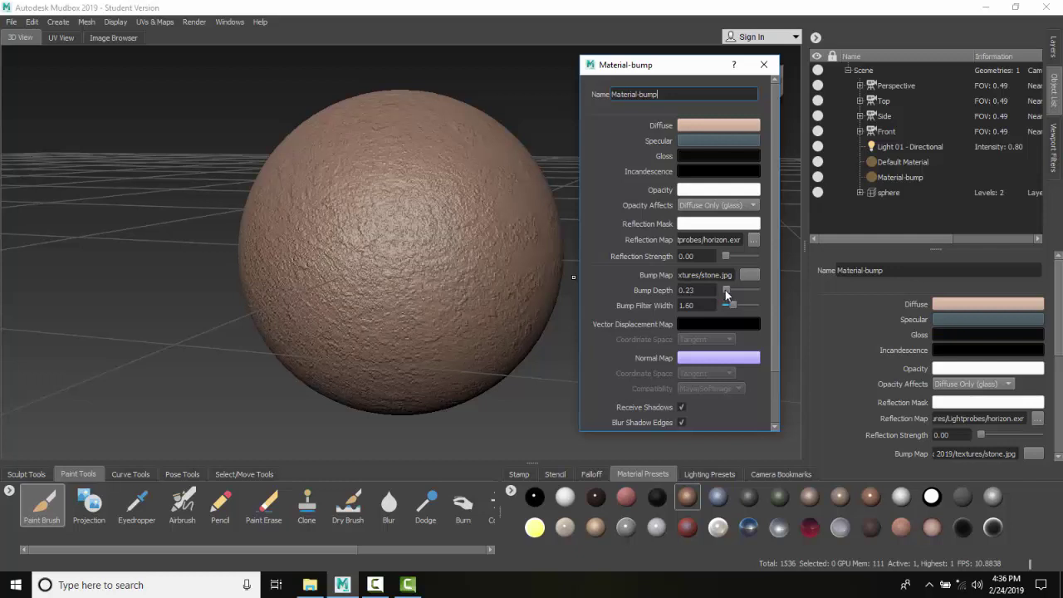
pyautogui.moveTo(729, 303)
pyautogui.mouseDown()
pyautogui.moveTo(759, 309)
pyautogui.moveTo(721, 305)
pyautogui.moveTo(748, 302)
pyautogui.mouseUp()
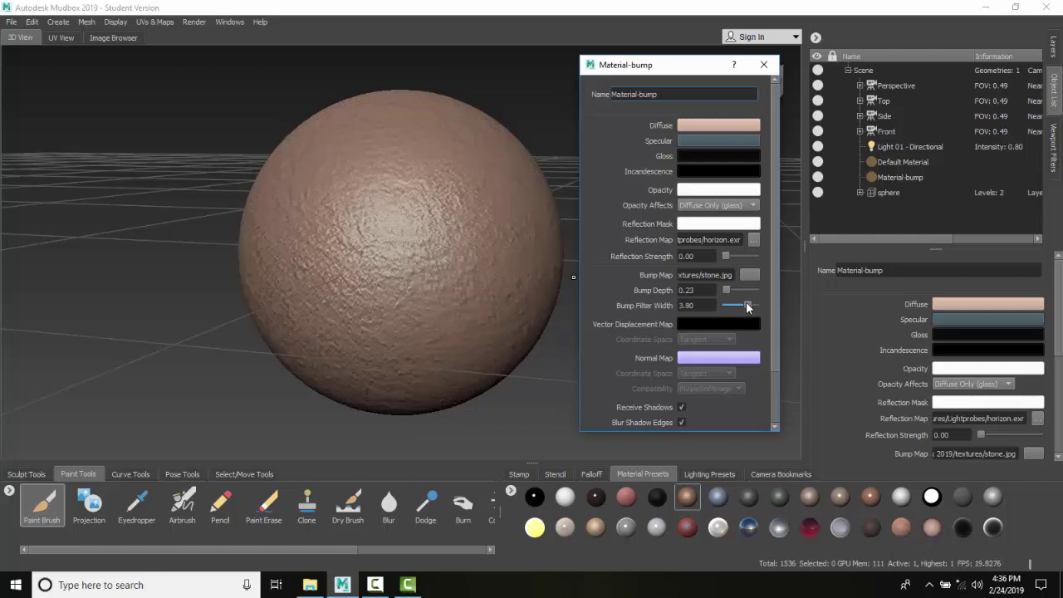
pyautogui.click(765, 65)
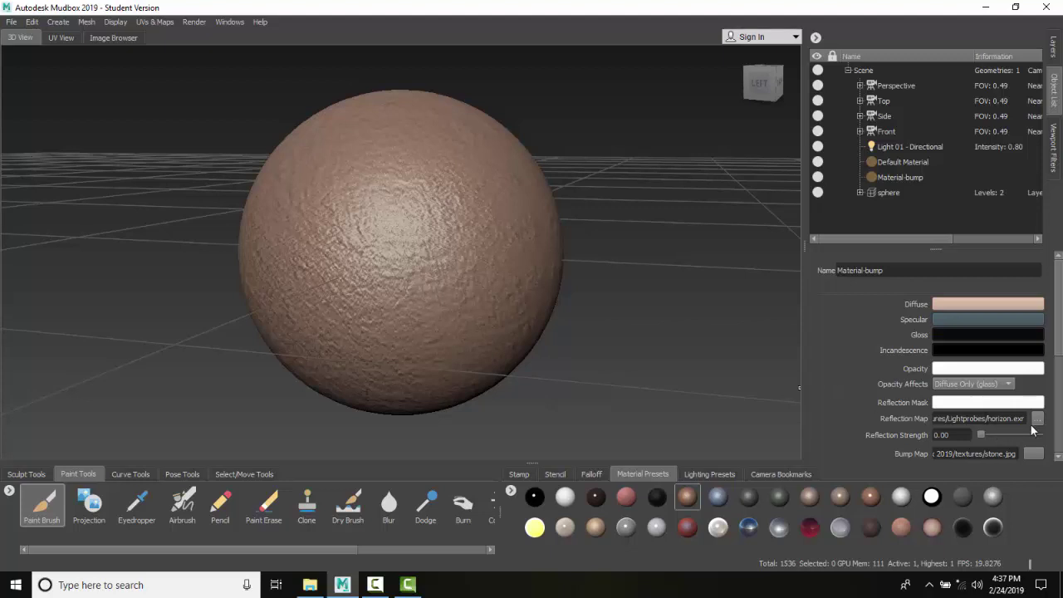
pyautogui.scroll(-1, 1014, 437)
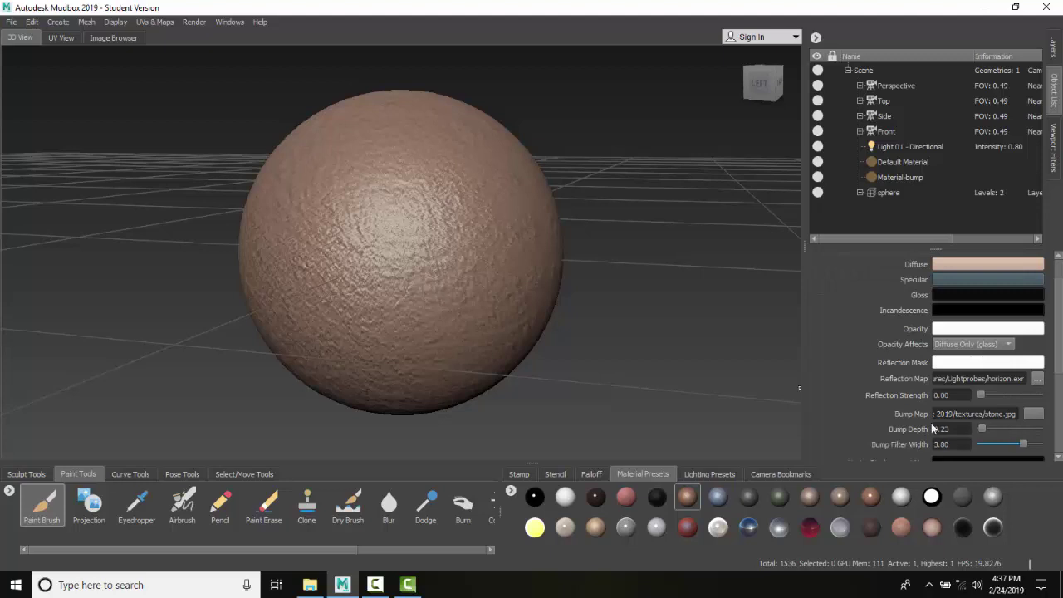
pyautogui.click(1034, 414)
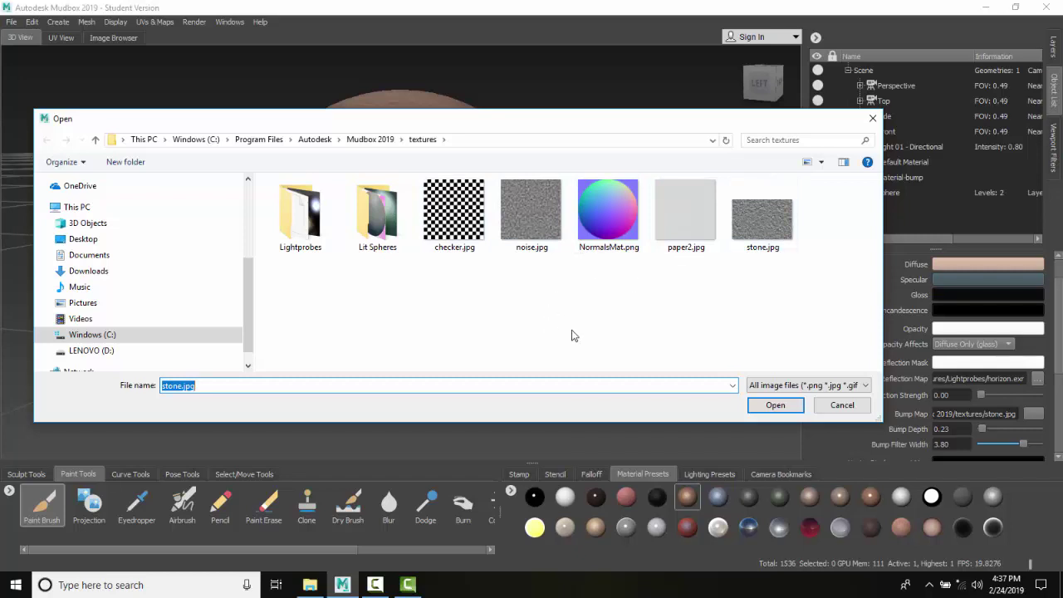
pyautogui.click(847, 410)
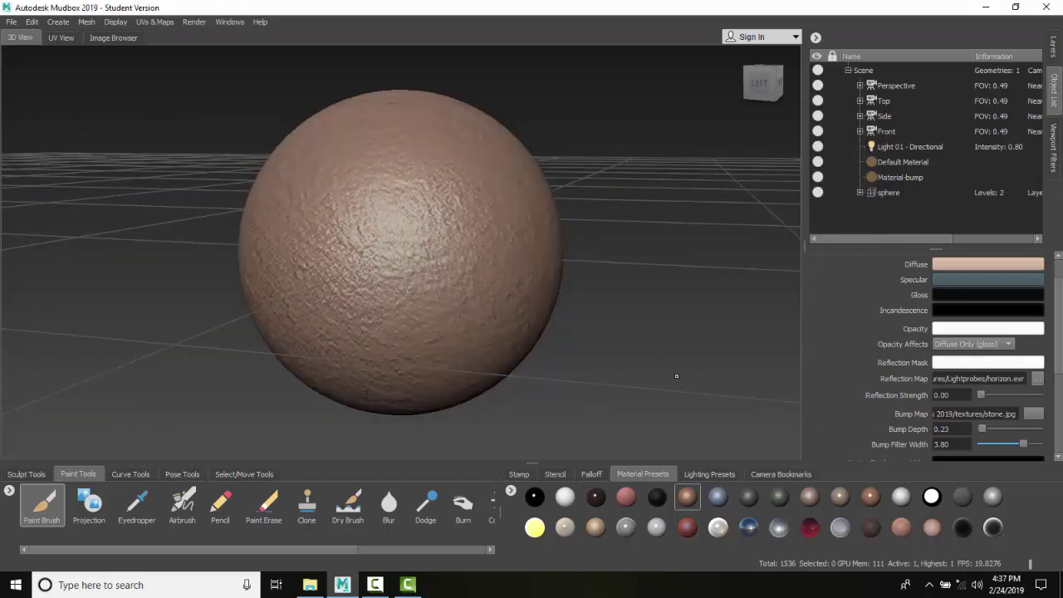